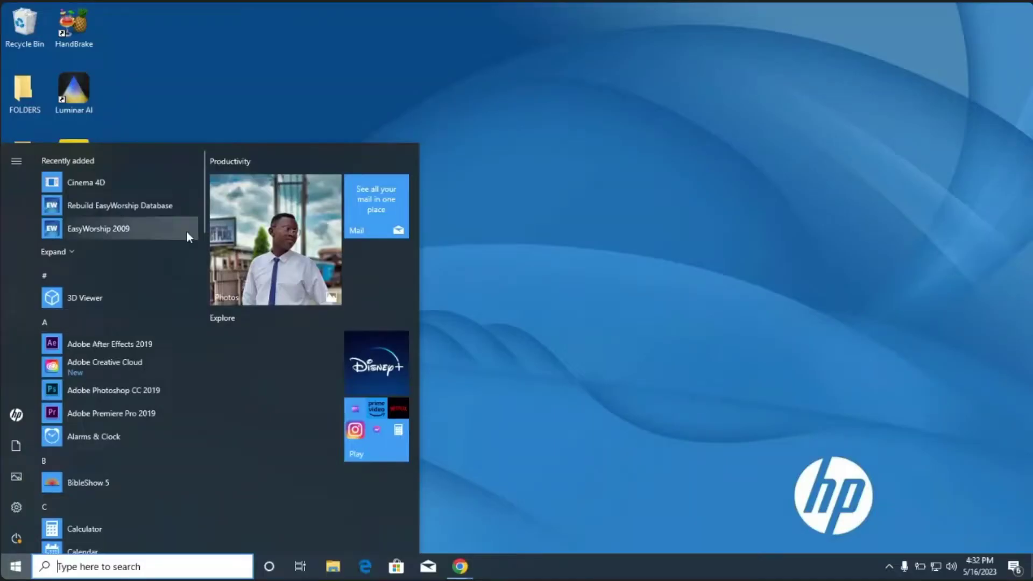
- Try launching EasyWorship 2009 from the Start menu, then bring up the Windows search panel
{"action": "left_click", "coordinate": [157, 236]}
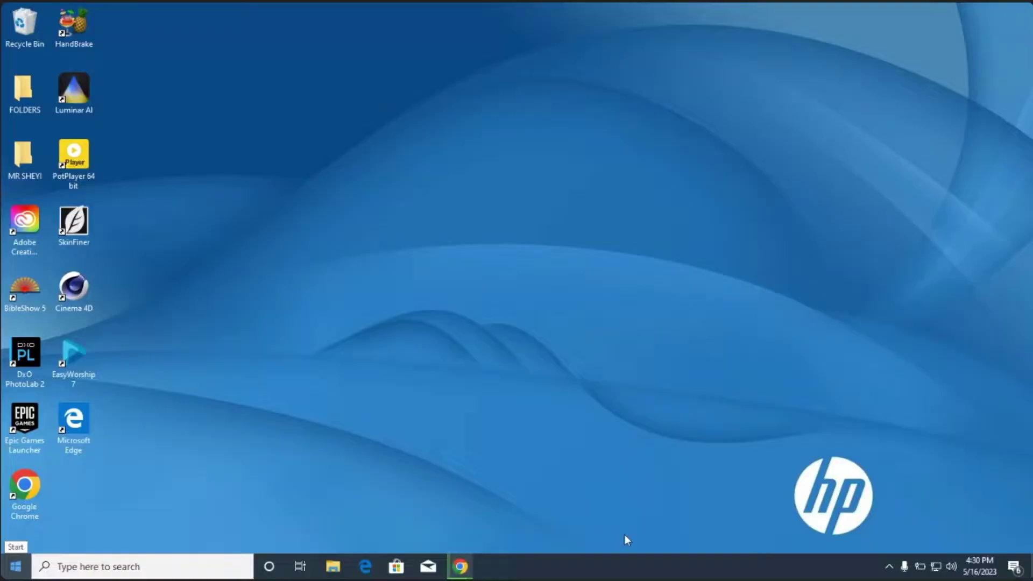
{"action": "key", "text": "super"}
{"action": "key", "text": "super"}
{"action": "left_click", "coordinate": [16, 567]}
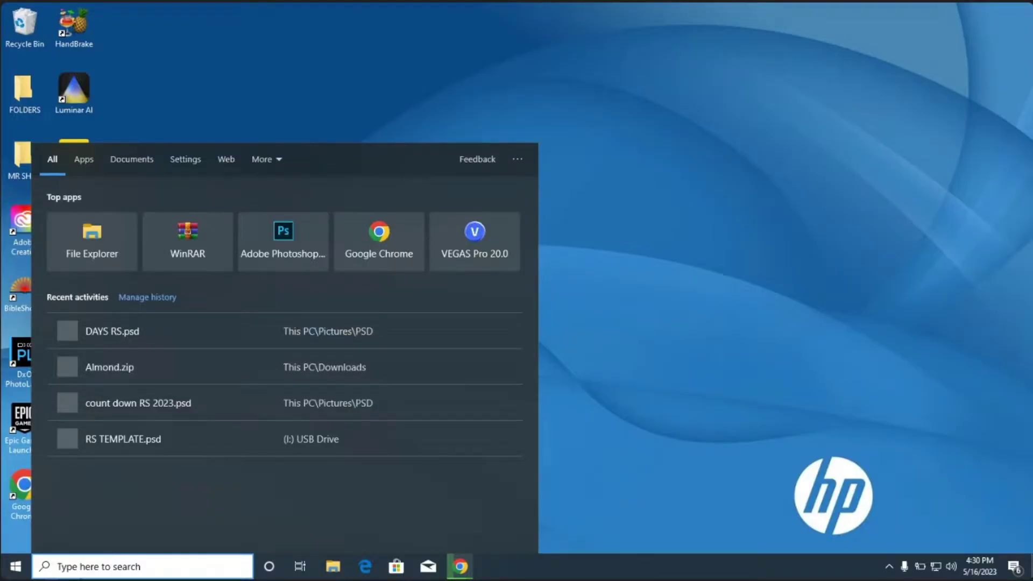
{"action": "type", "text": "advance"}
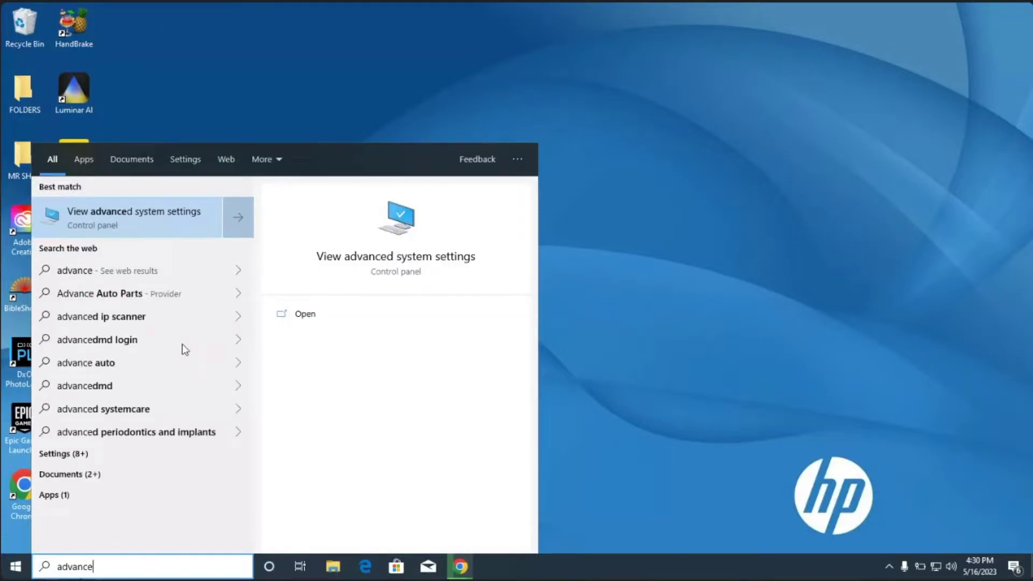
- Open View advanced system settings and move the System Properties window slightly right
{"action": "left_click", "coordinate": [144, 217]}
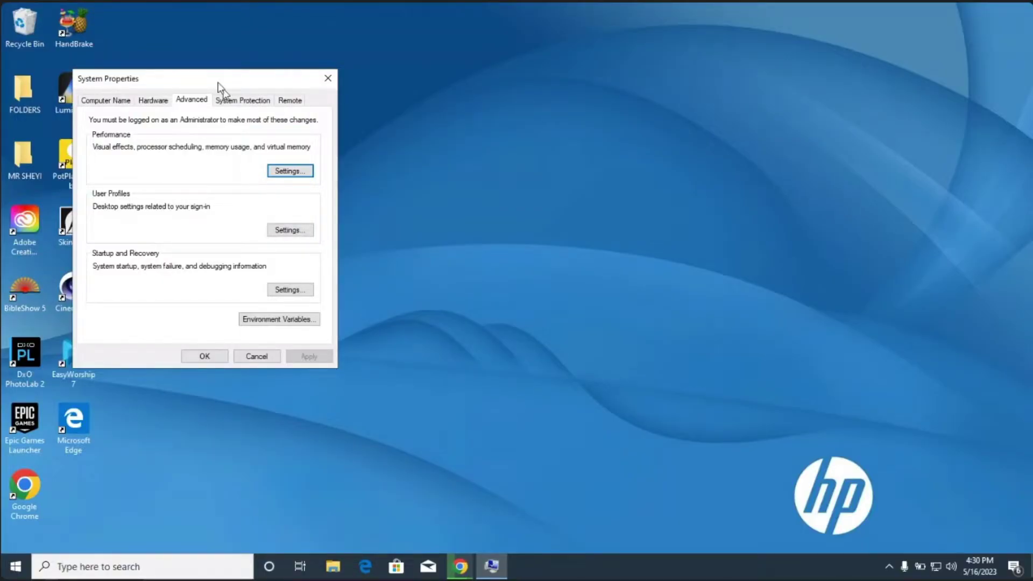
{"action": "left_click_drag", "start_coordinate": [218, 87], "coordinate": [266, 87]}
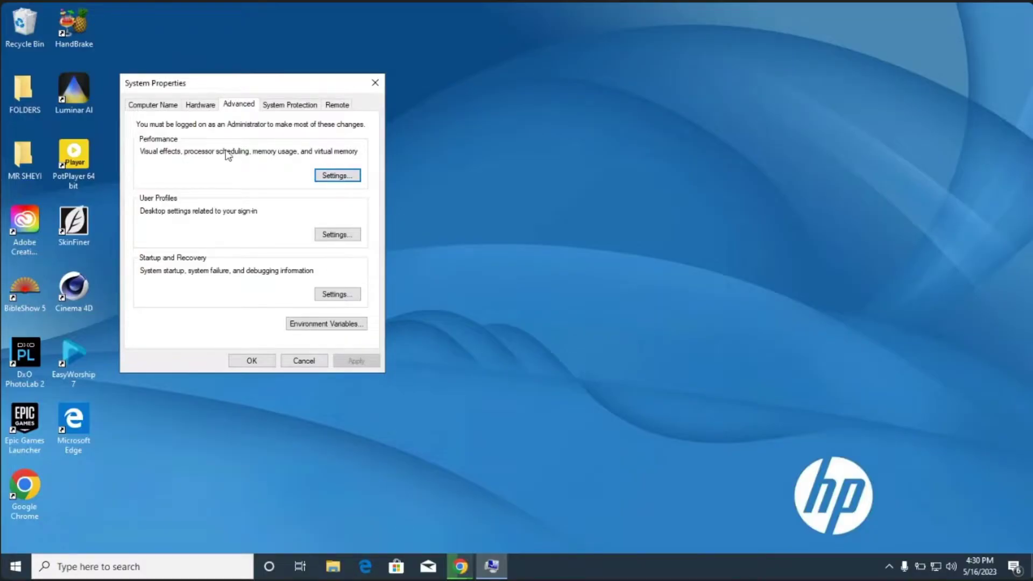
- Open Performance Options from System Properties and show its Data Execution Prevention tab
{"action": "left_click", "coordinate": [345, 175]}
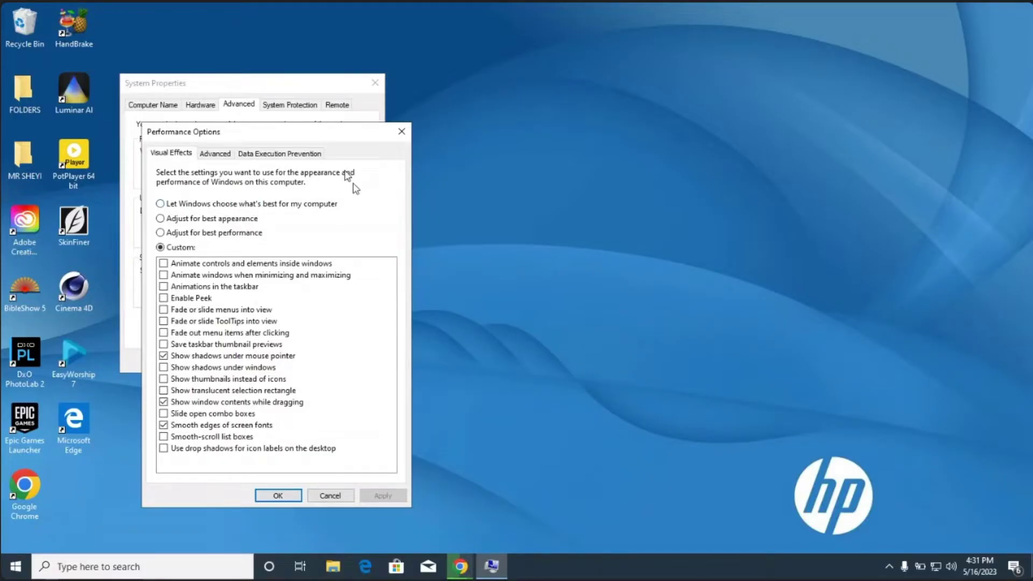
{"action": "left_click_drag", "start_coordinate": [336, 137], "coordinate": [361, 126]}
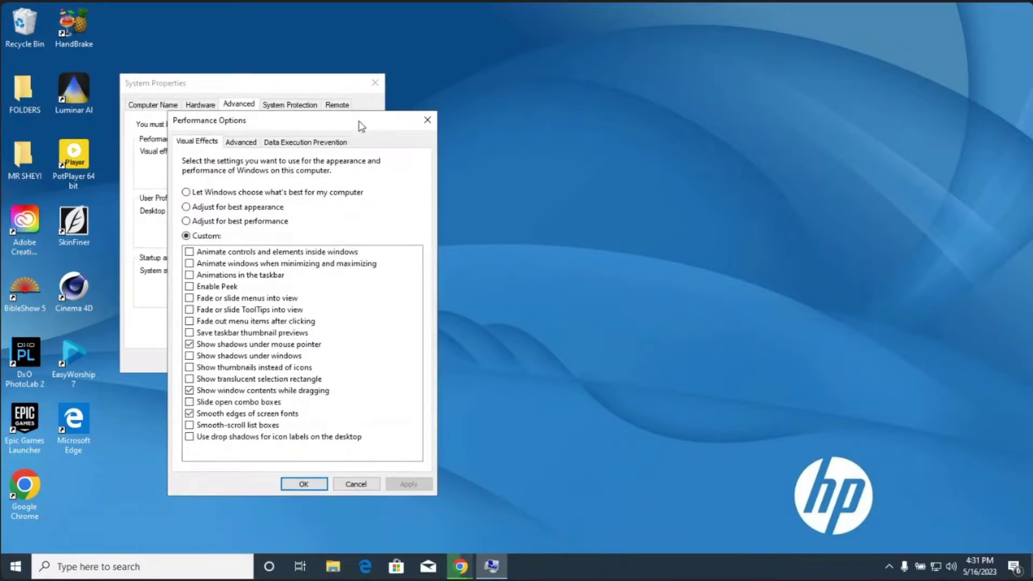
{"action": "left_click", "coordinate": [242, 142]}
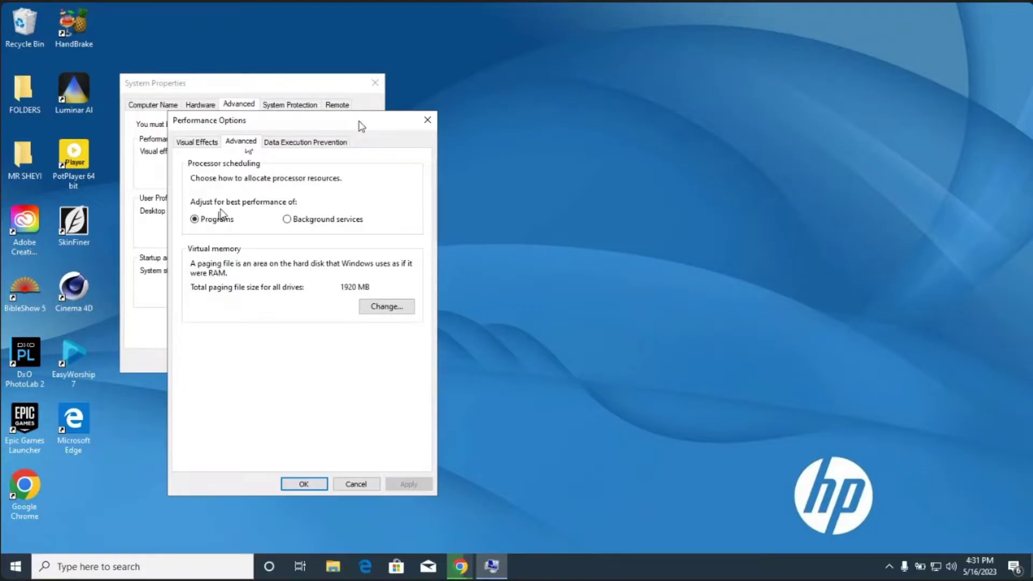
{"action": "left_click", "coordinate": [297, 144]}
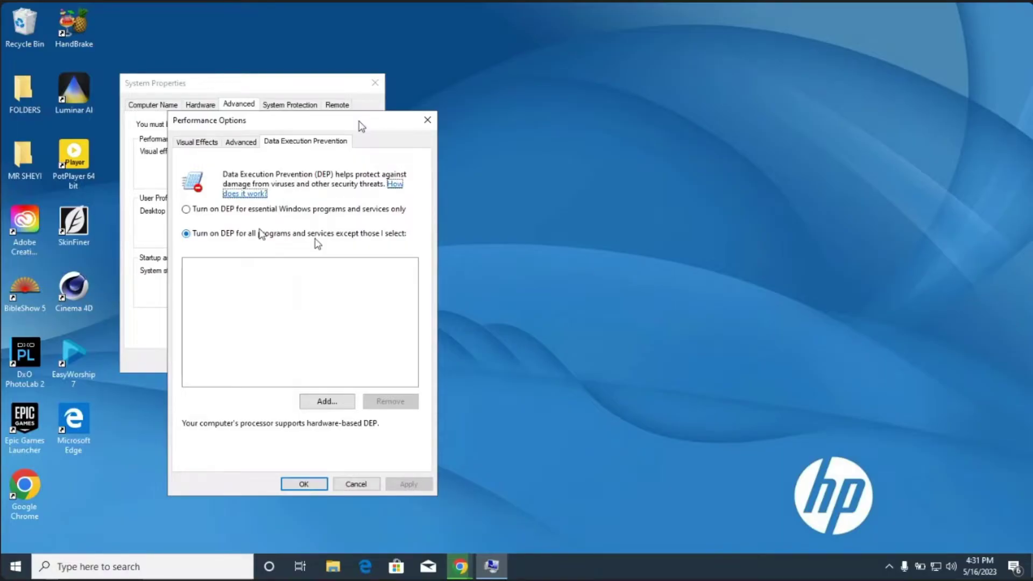
- Browse with Add... to Start Menu > Programs > EasyWorship and select EasyWorship 2009
{"action": "left_click", "coordinate": [326, 403]}
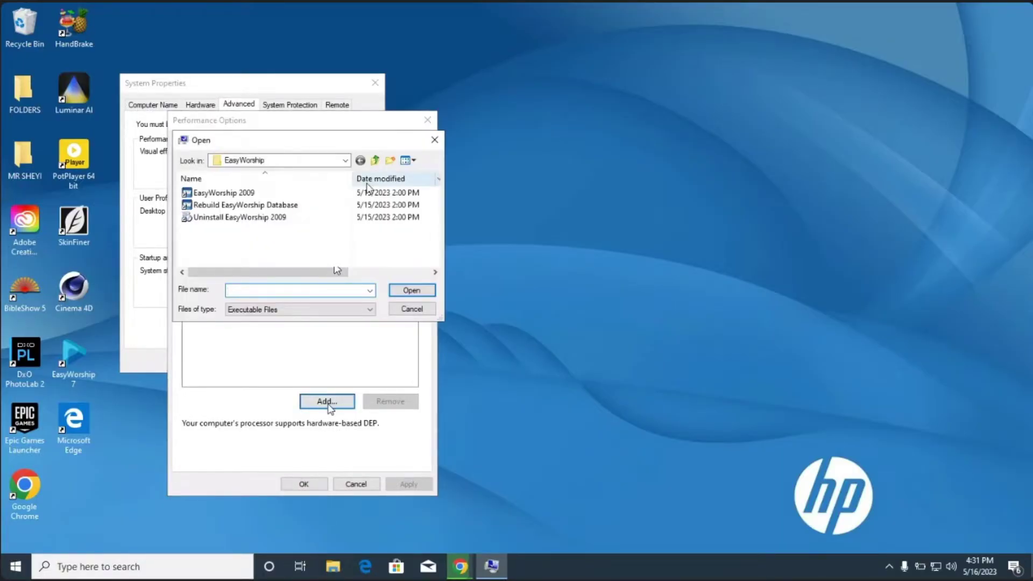
{"action": "left_click", "coordinate": [374, 161]}
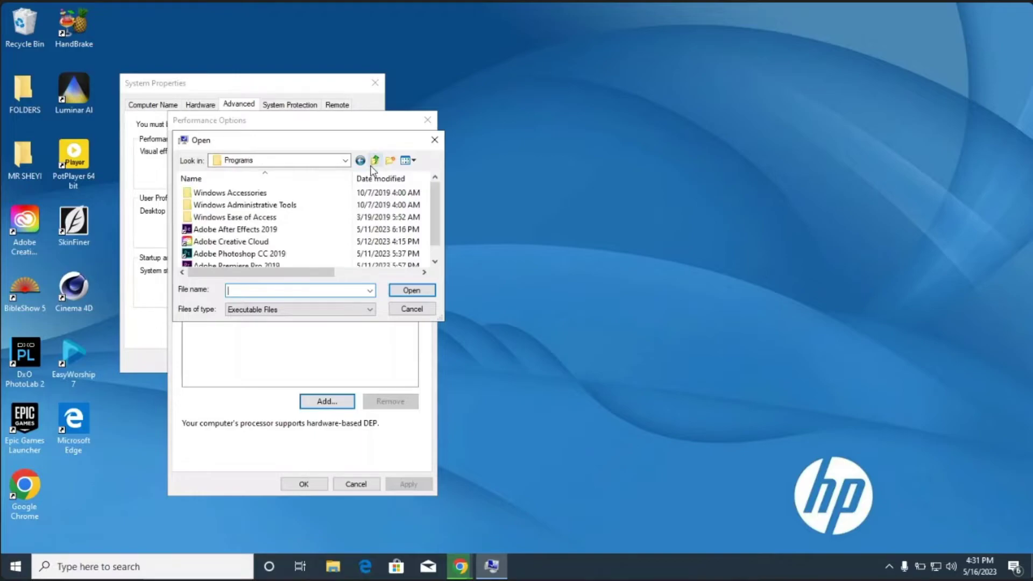
{"action": "left_click", "coordinate": [375, 161]}
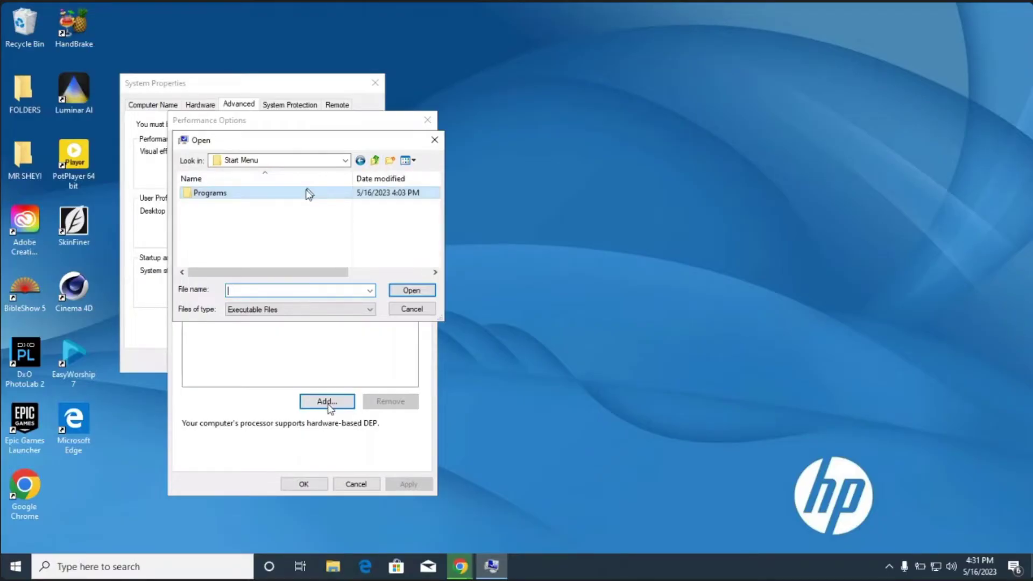
{"action": "double_click", "coordinate": [309, 194]}
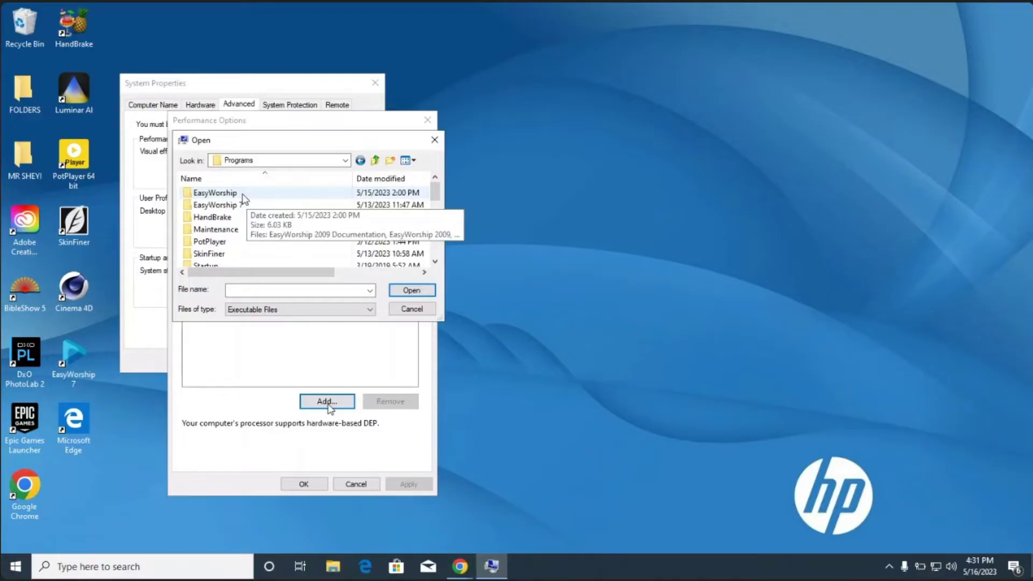
{"action": "double_click", "coordinate": [214, 192]}
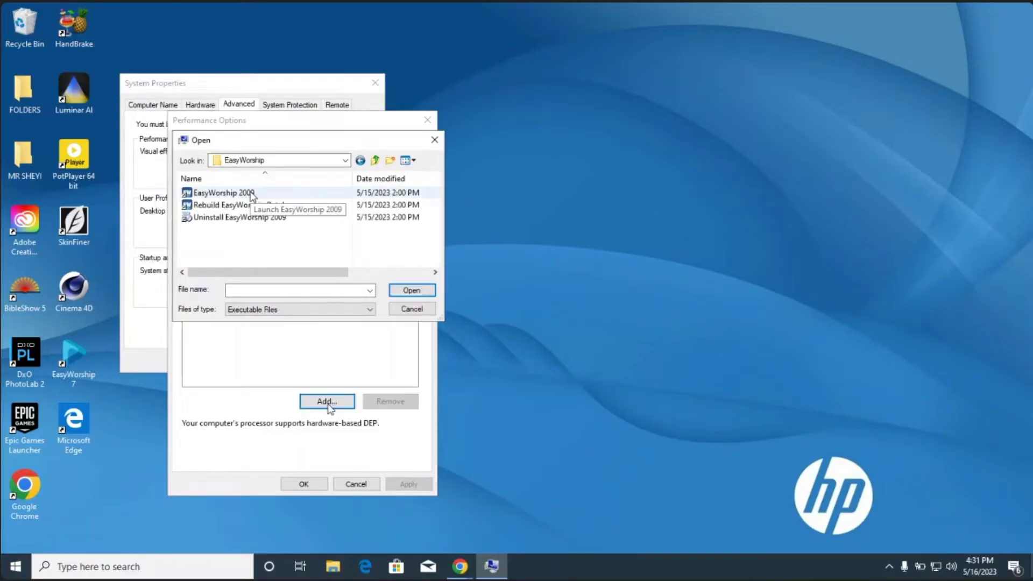
{"action": "left_click", "coordinate": [246, 199]}
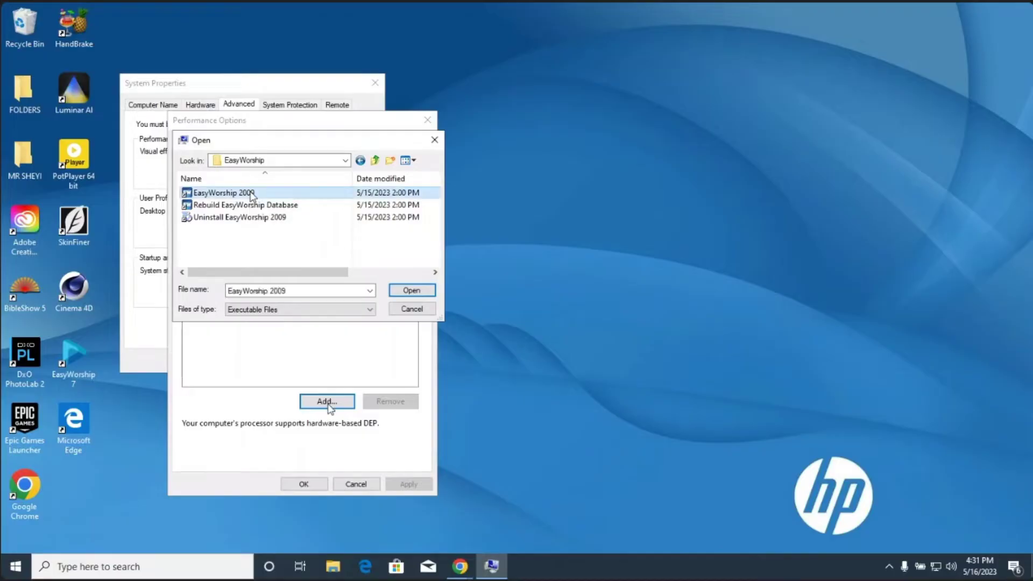
- Add EasyWorship 2009 as a DEP exception, apply it, and close Performance Options and System Properties
{"action": "left_click", "coordinate": [393, 293]}
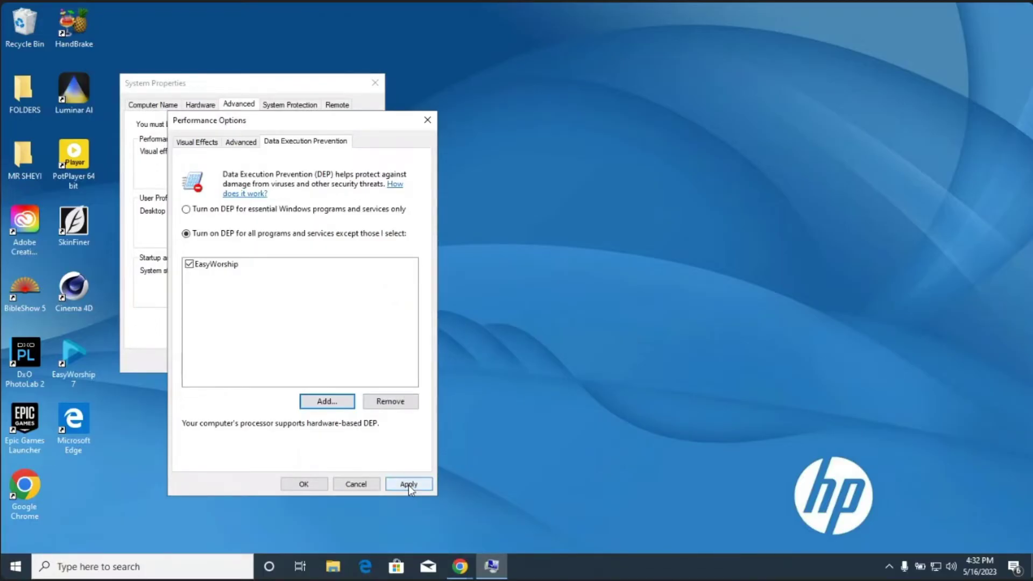
{"action": "left_click", "coordinate": [329, 408]}
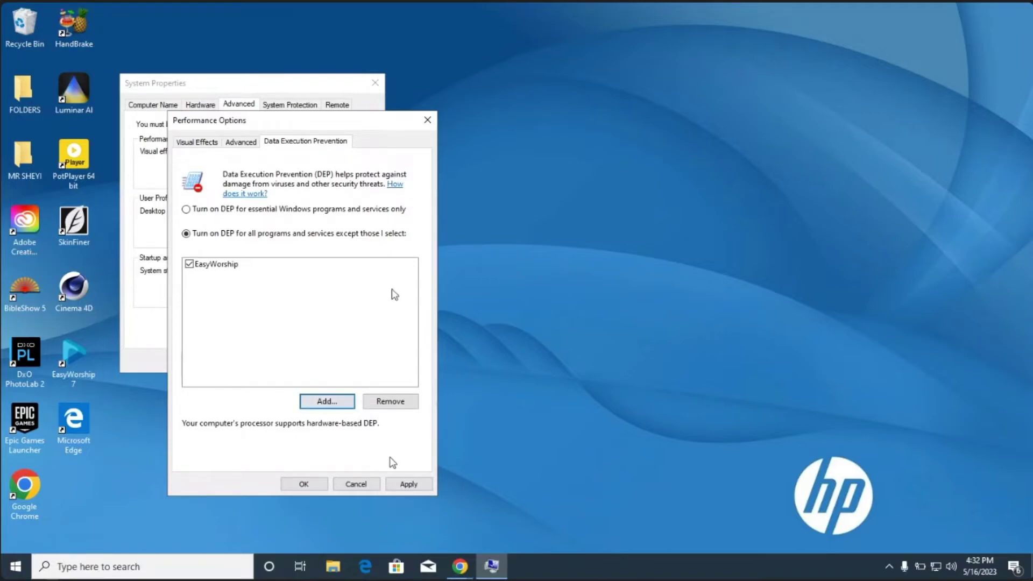
{"action": "left_click", "coordinate": [408, 484]}
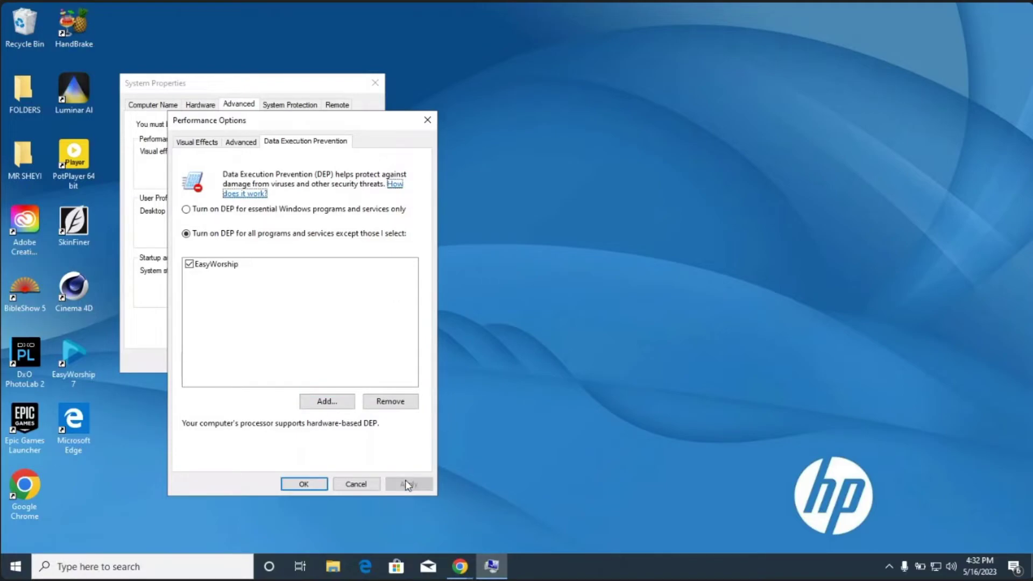
{"action": "left_click", "coordinate": [315, 484]}
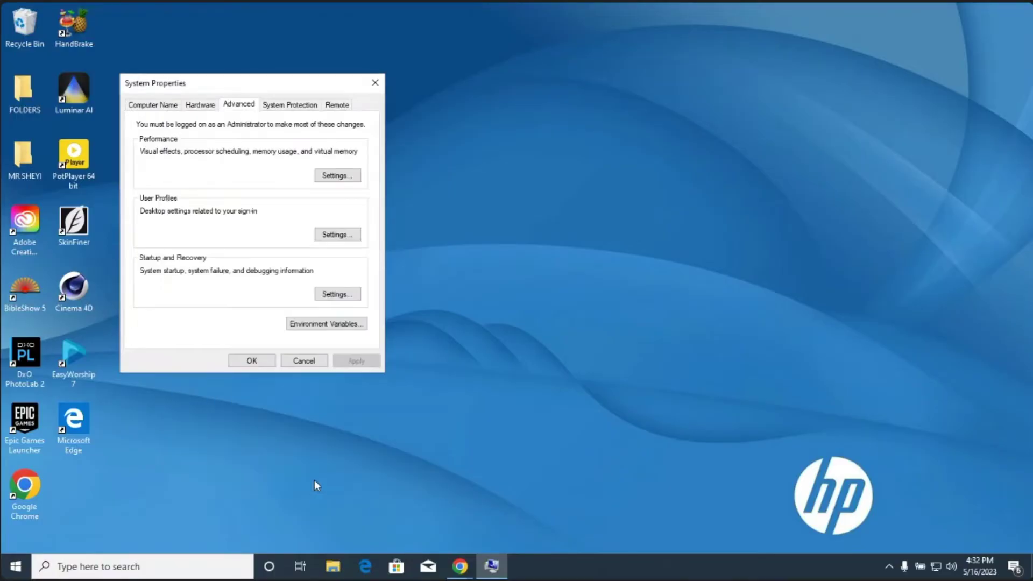
{"action": "left_click", "coordinate": [252, 360]}
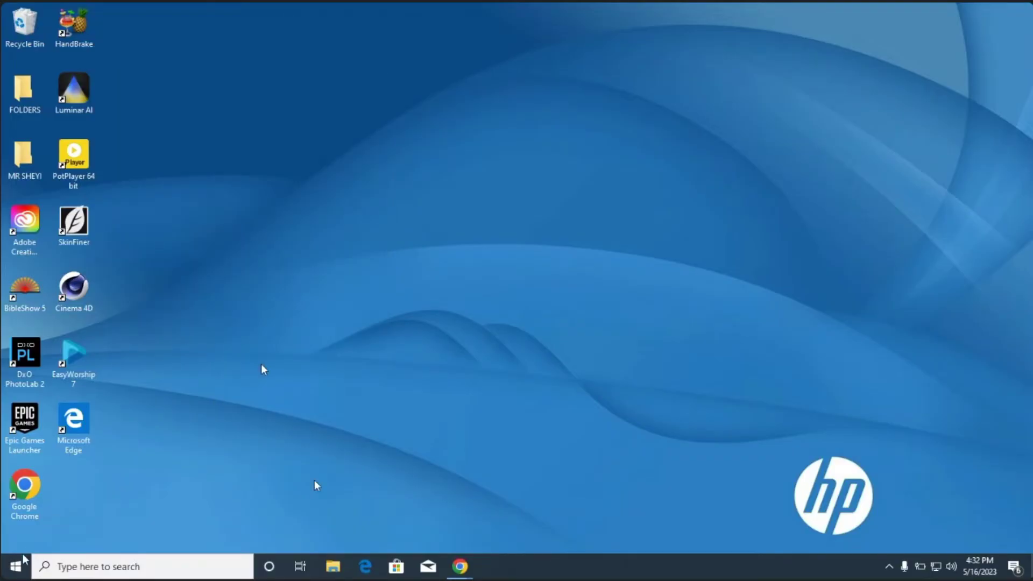
- Launch EasyWorship 2009 from the Start menu's Recently added list
{"action": "left_click", "coordinate": [17, 569]}
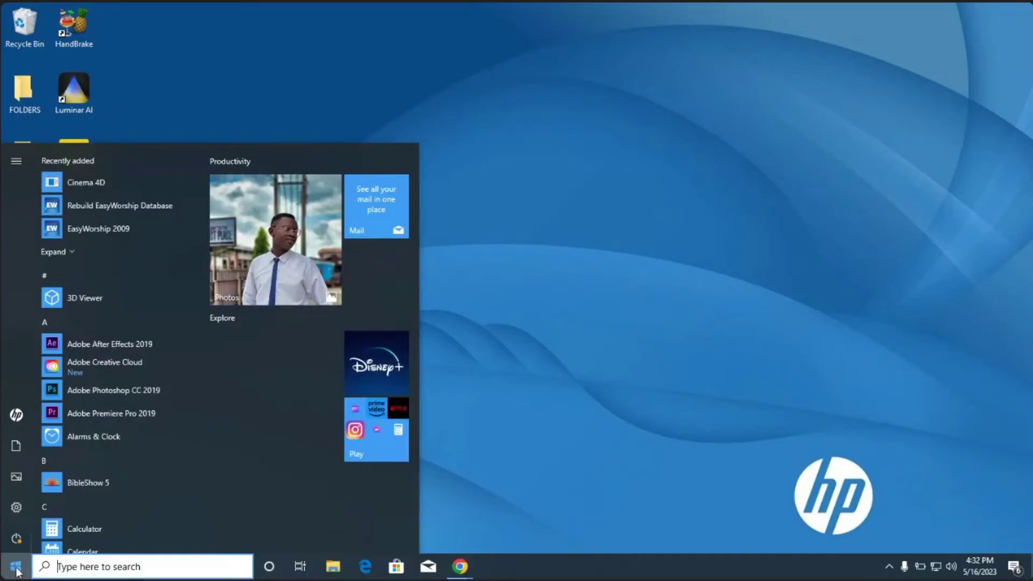
{"action": "left_click", "coordinate": [157, 236]}
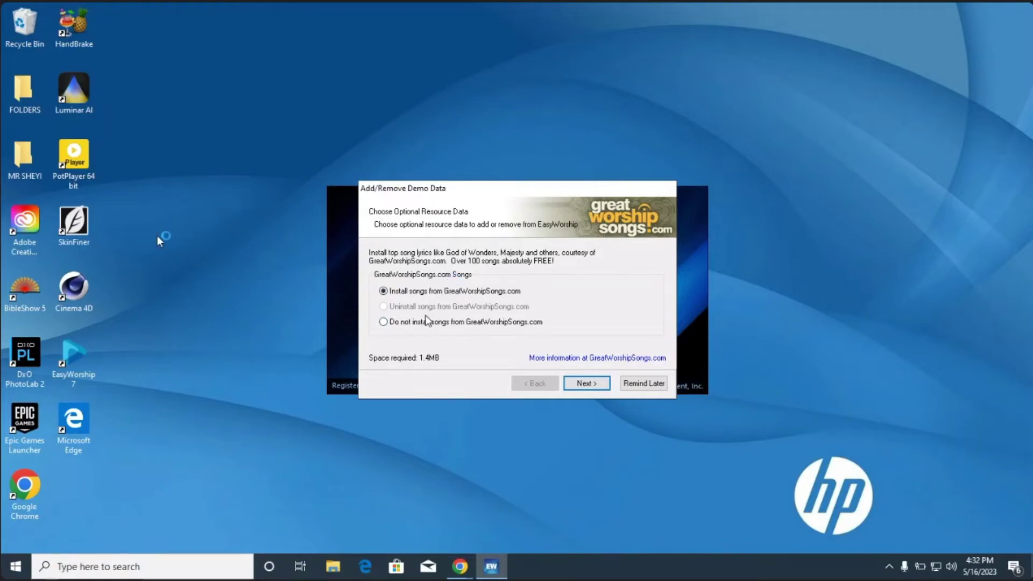
- Accept the GreatWorshipSongs.com and default songs options, then finish to start the 18.1MB install
{"action": "left_click", "coordinate": [425, 323]}
{"action": "left_click", "coordinate": [448, 289]}
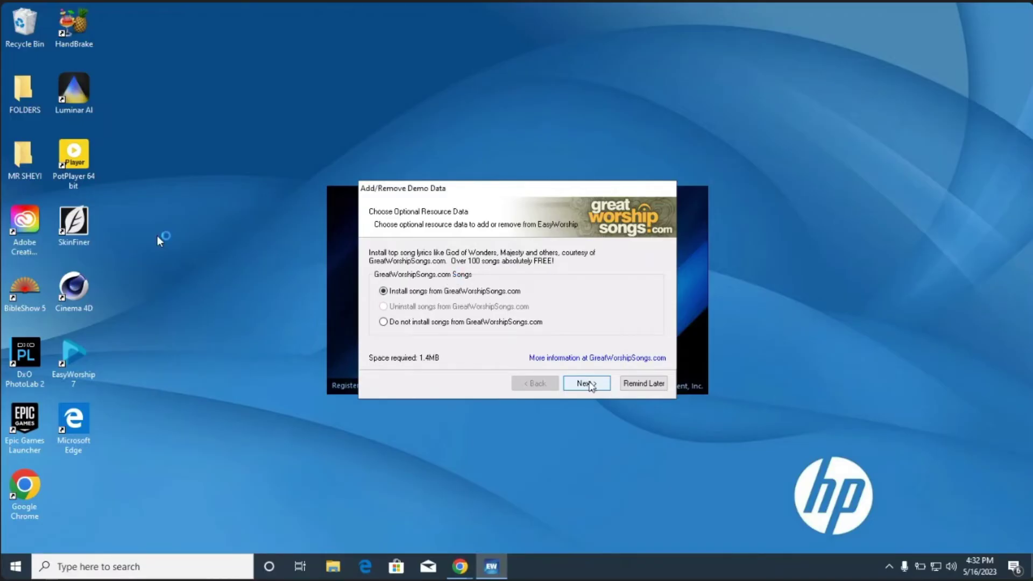
{"action": "left_click", "coordinate": [587, 385]}
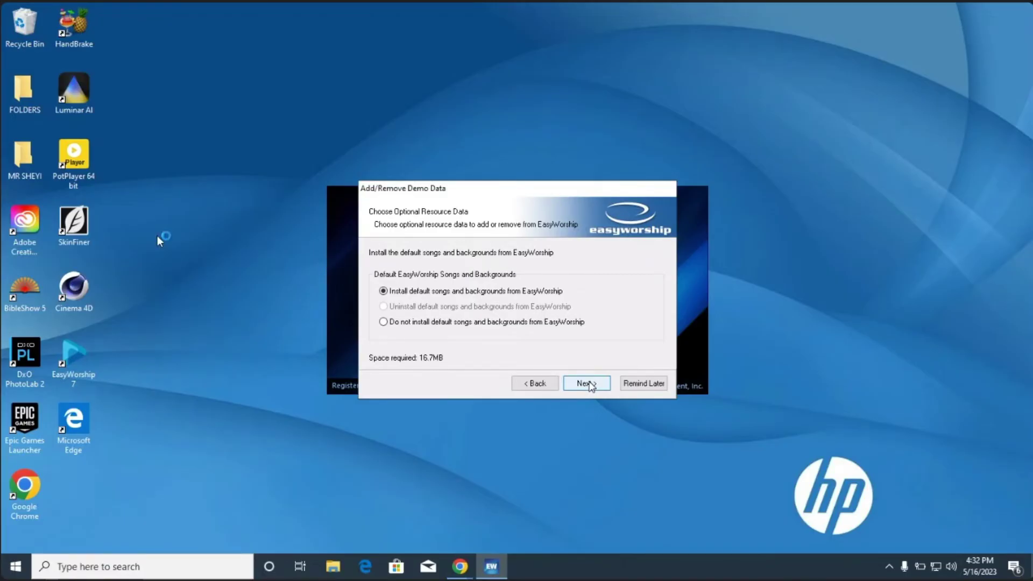
{"action": "left_click", "coordinate": [587, 383]}
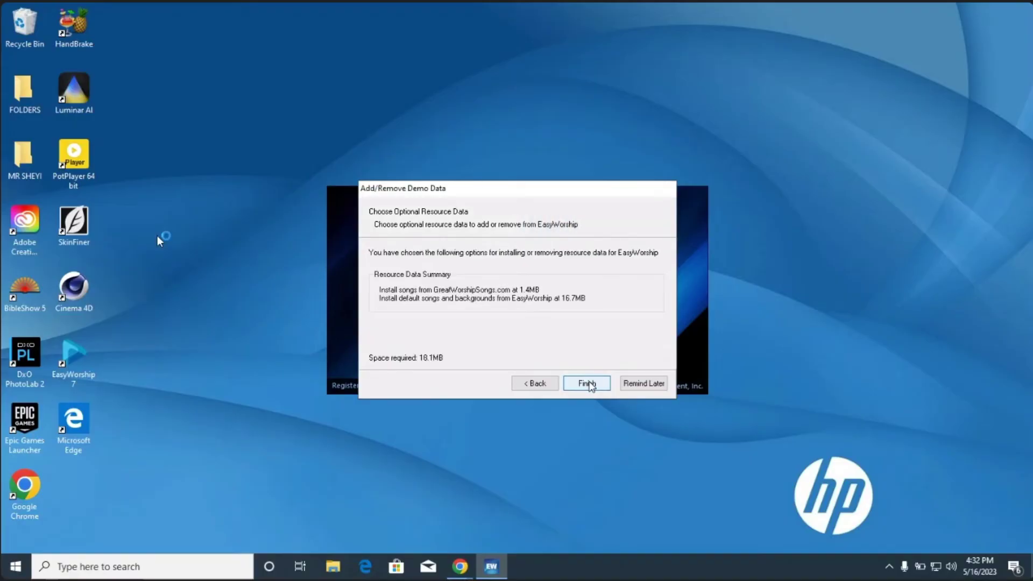
{"action": "left_click", "coordinate": [589, 385]}
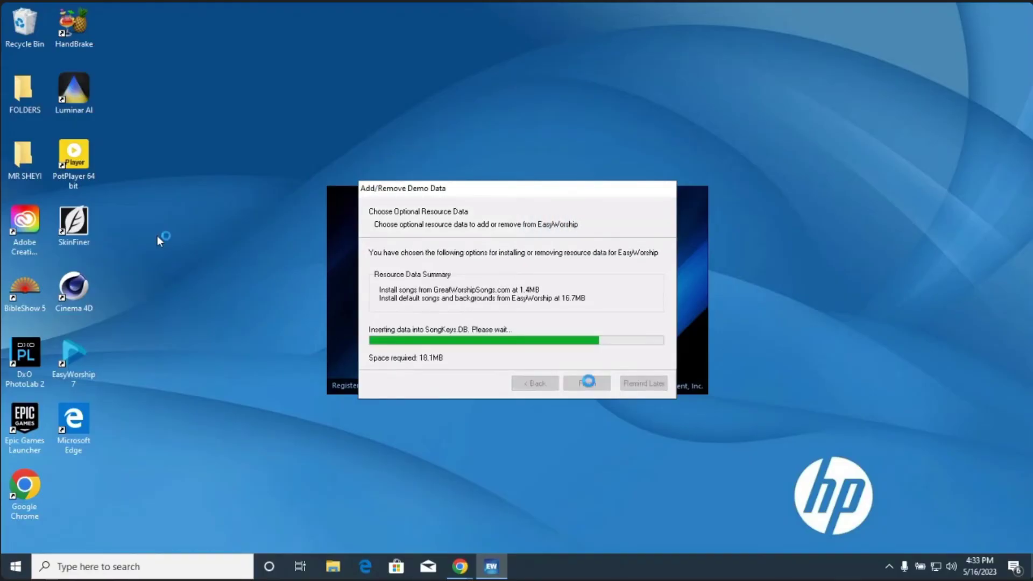